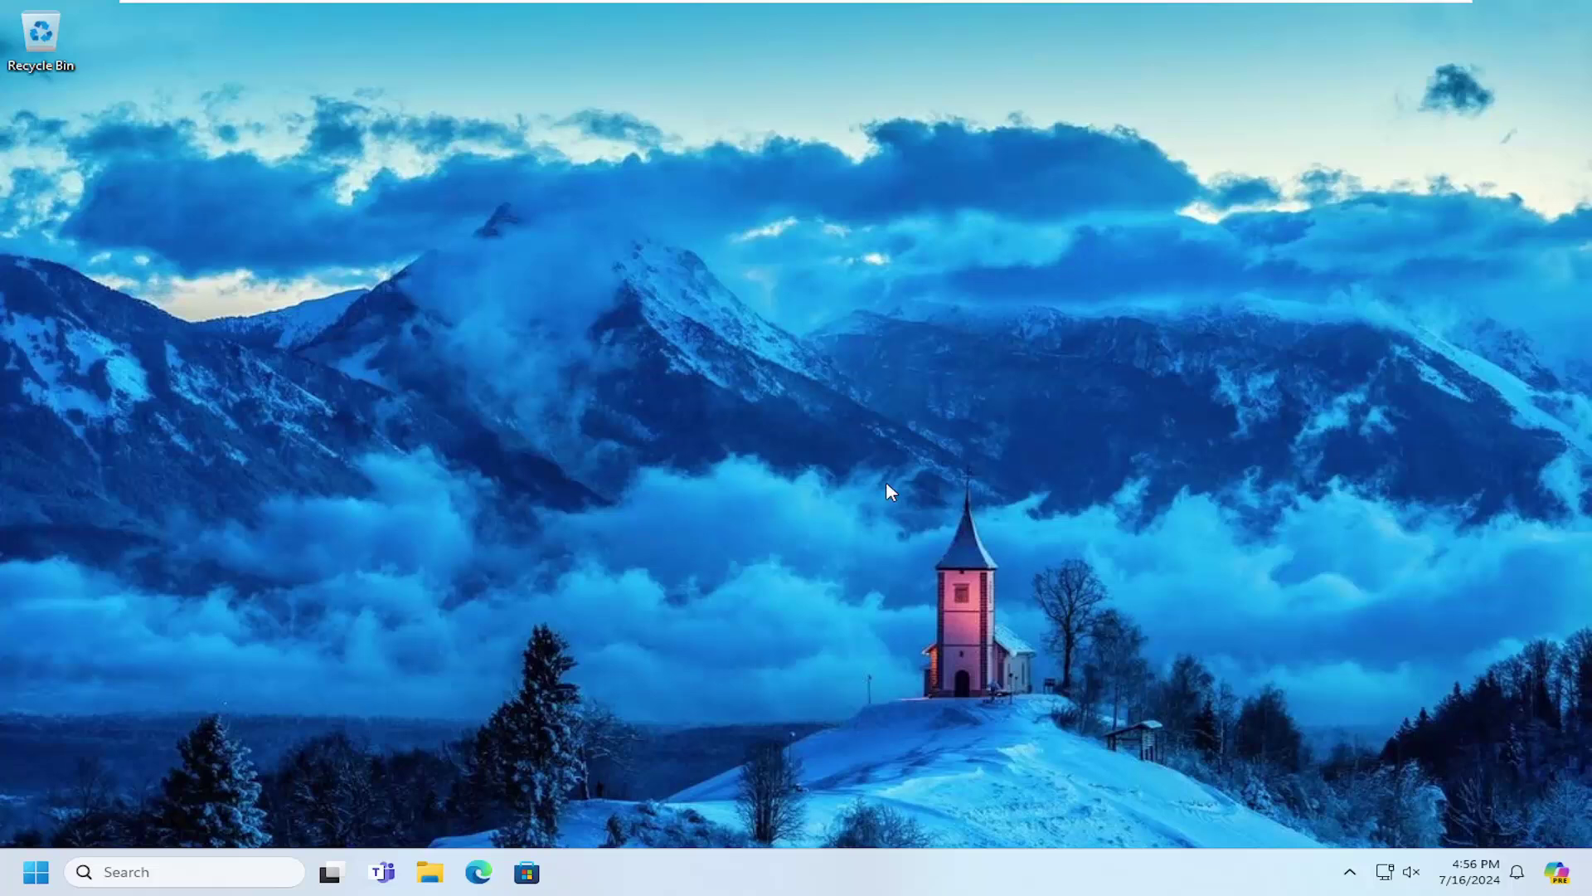
Search Start for 'network reset' and open the Network reset best match in Settings.
click(36, 870)
text(network reset)
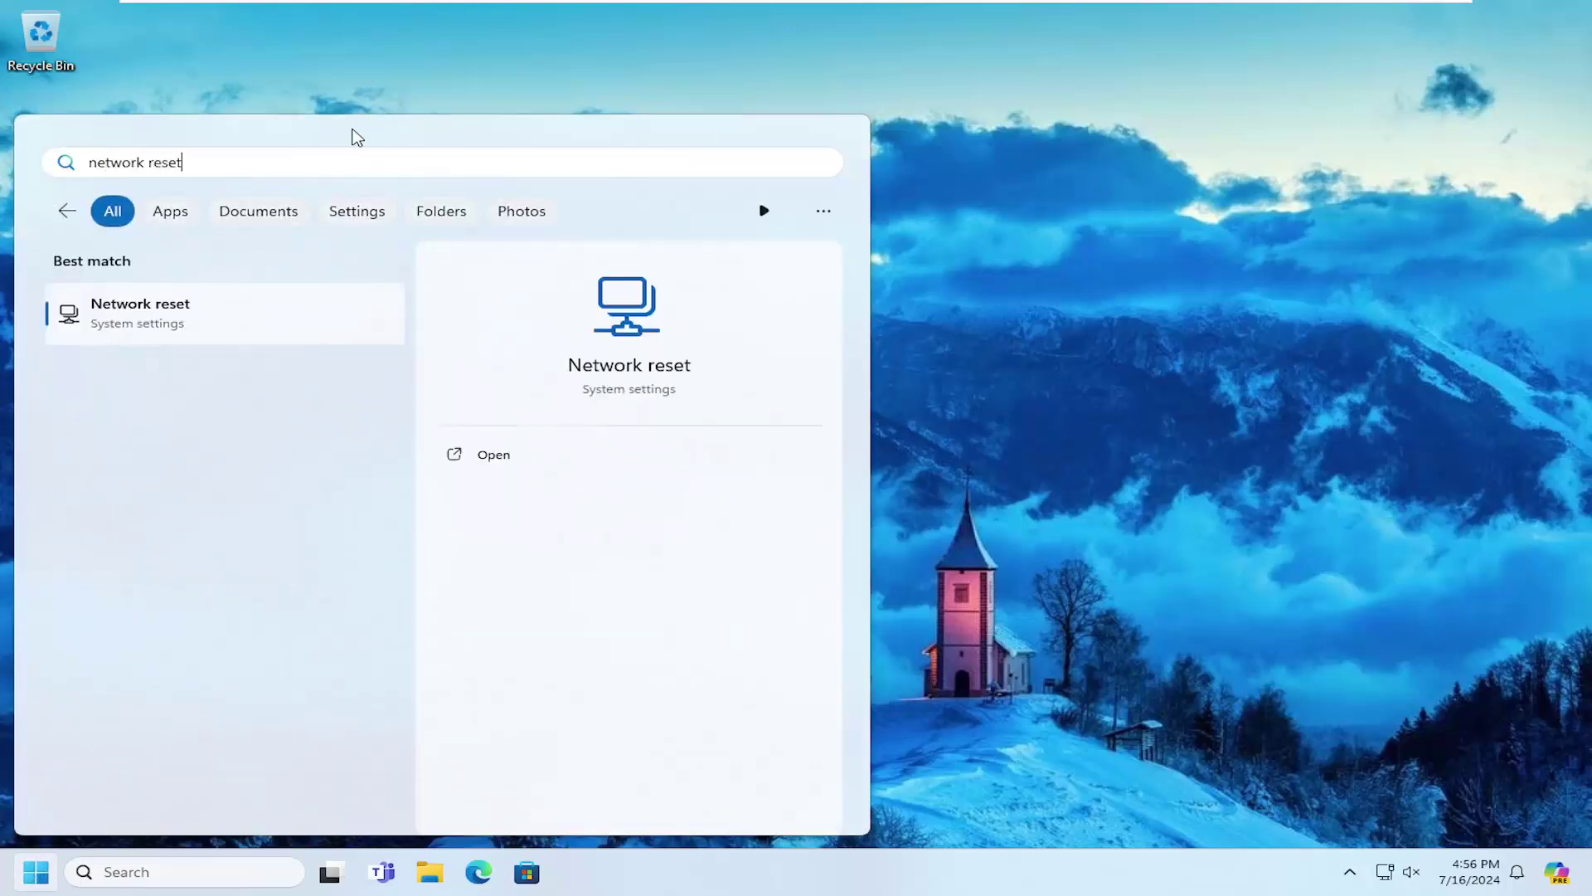
click(269, 313)
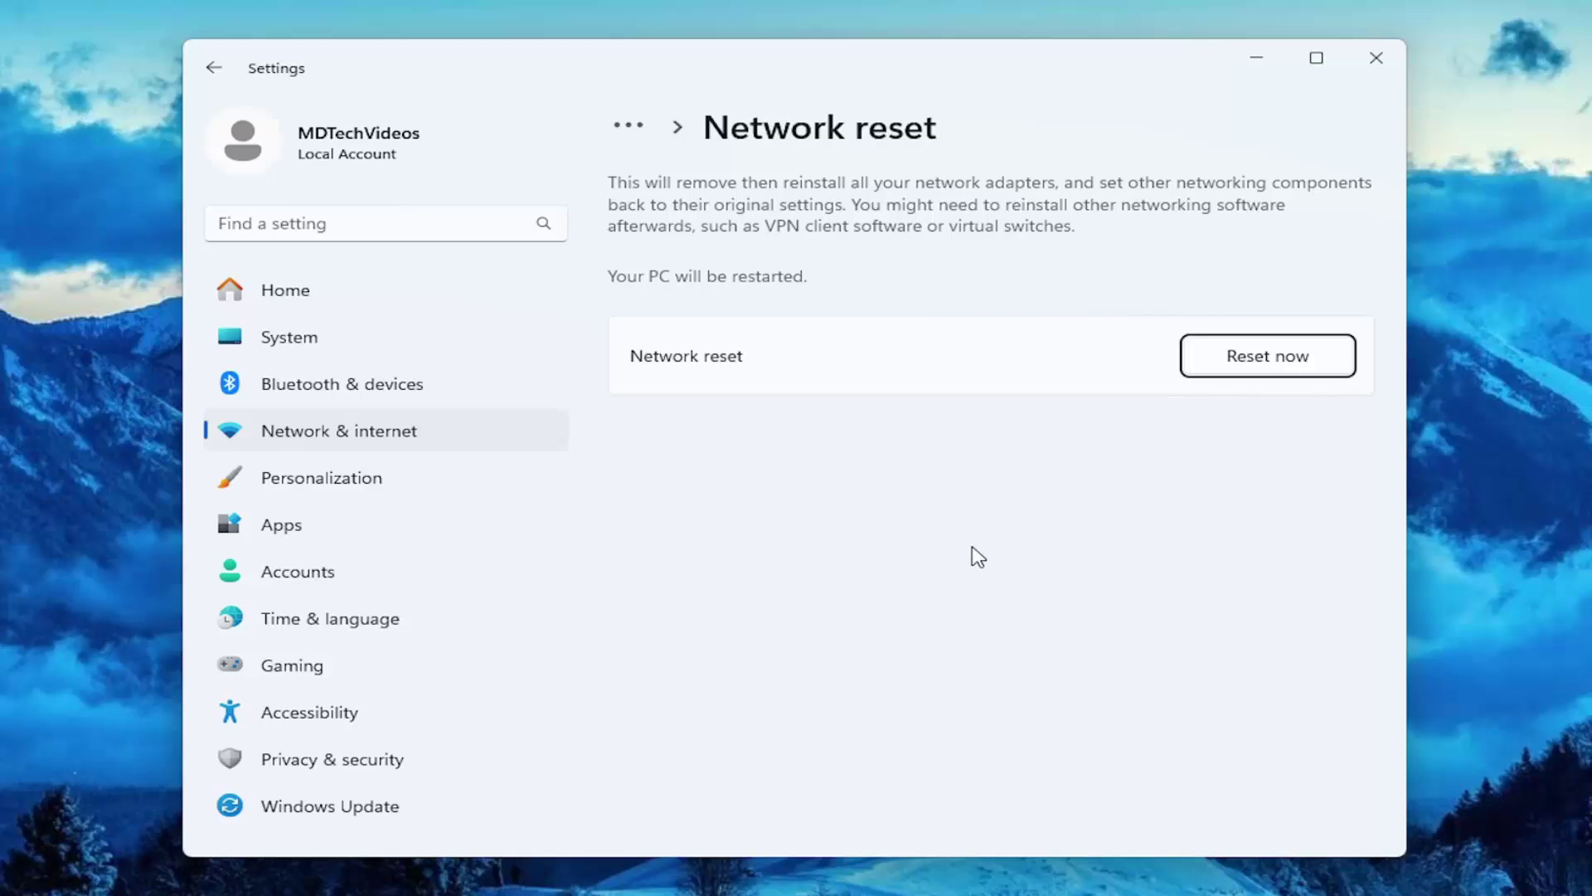
Choose Reset now and confirm Yes to reset all network adapters and components.
click(1262, 360)
click(694, 533)
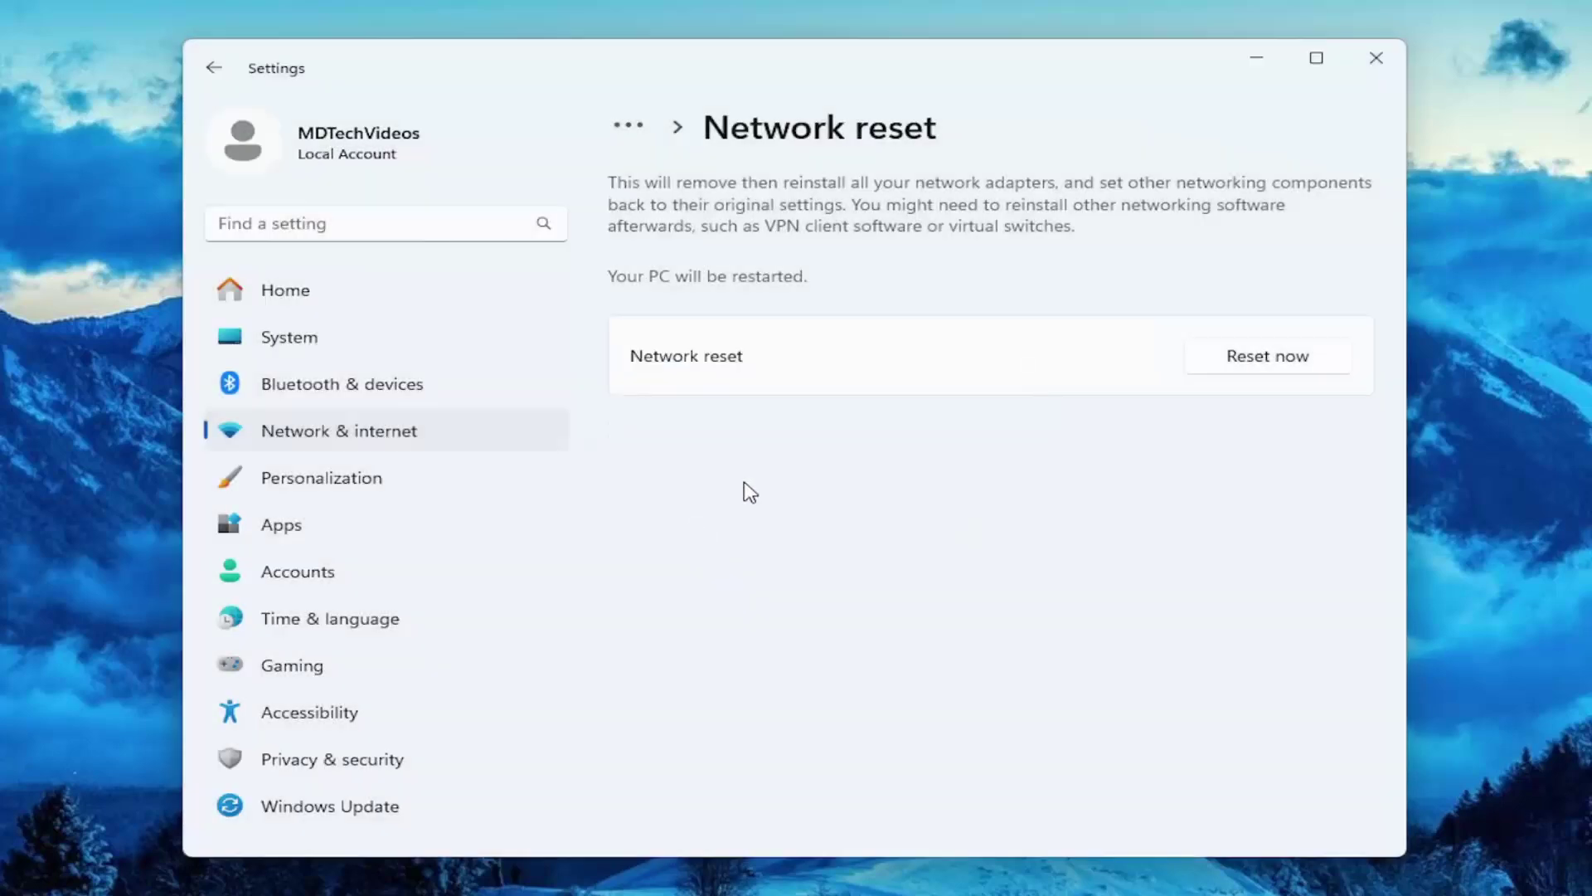
Dismiss the sign-out warning and choose Restart from the Start button's power menu.
click(859, 532)
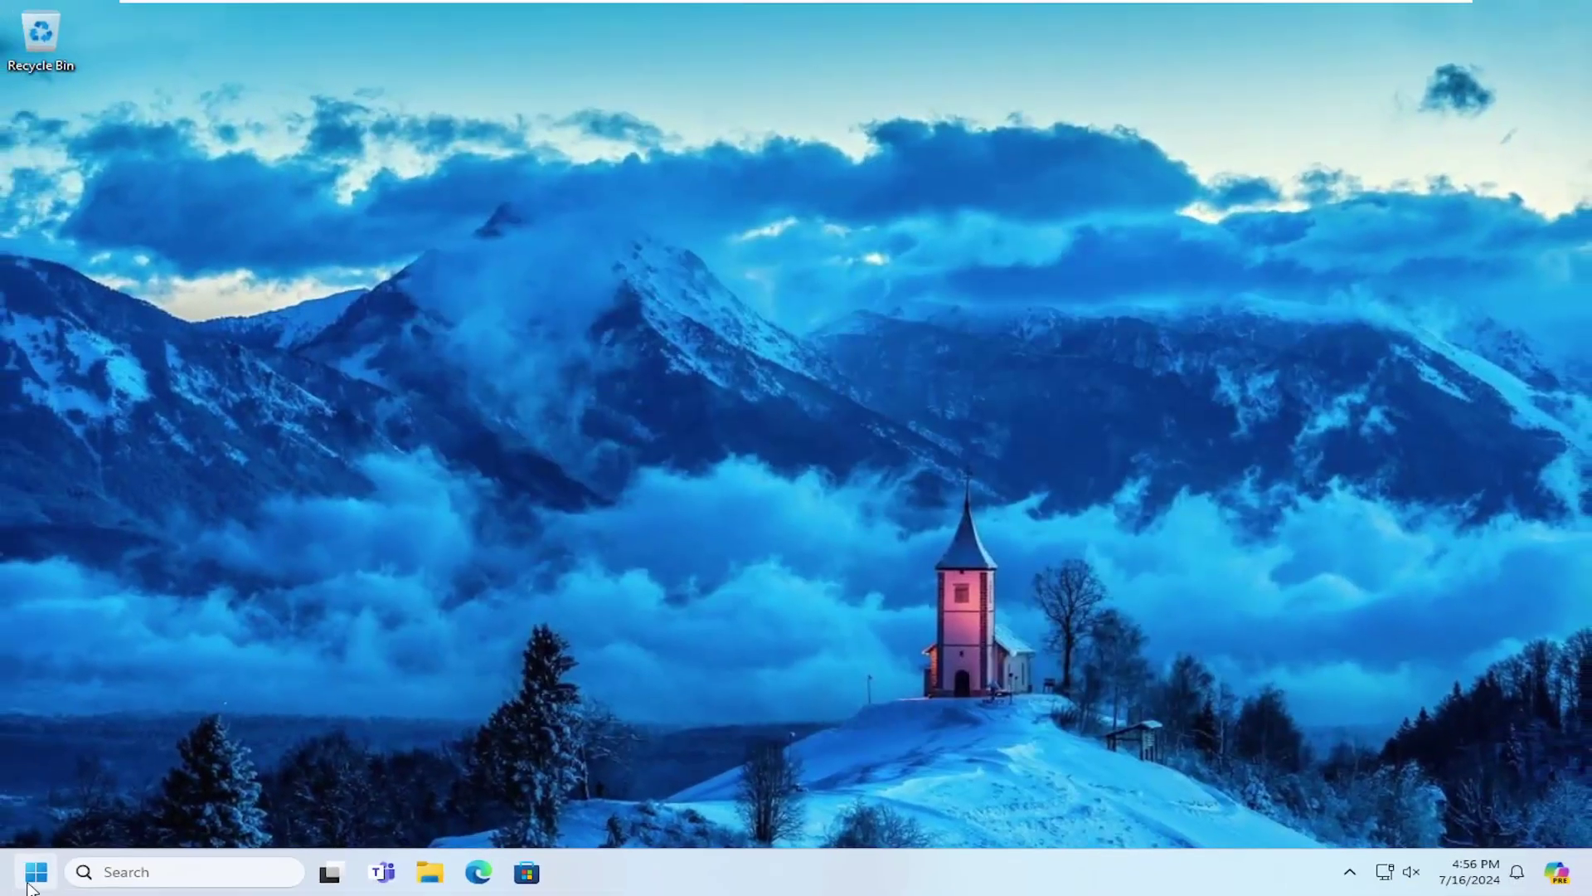
right_click(36, 870)
click(191, 788)
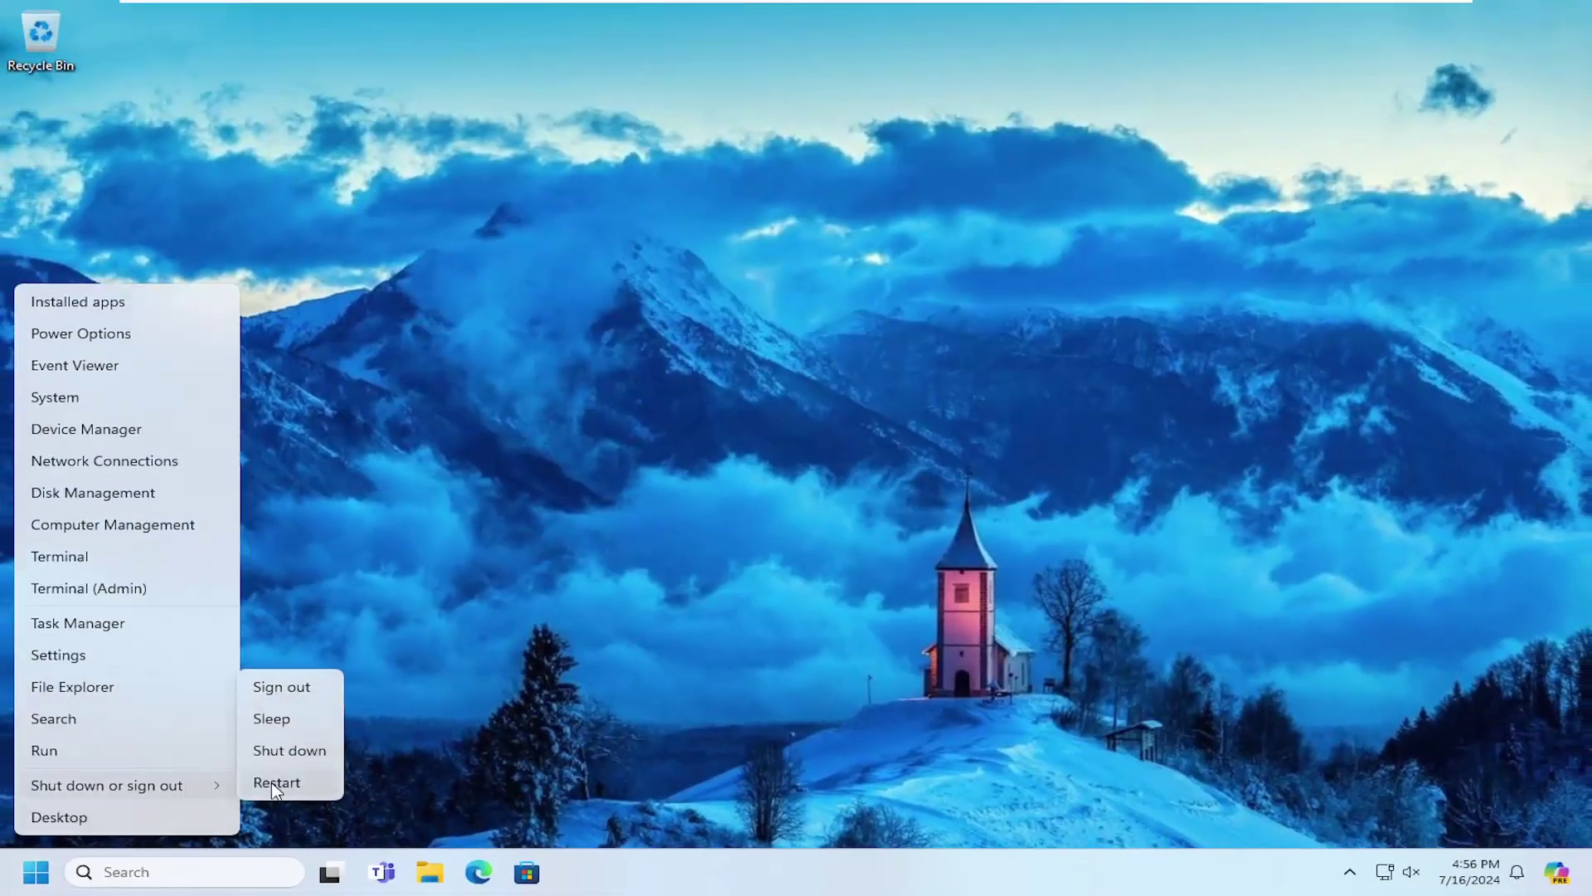